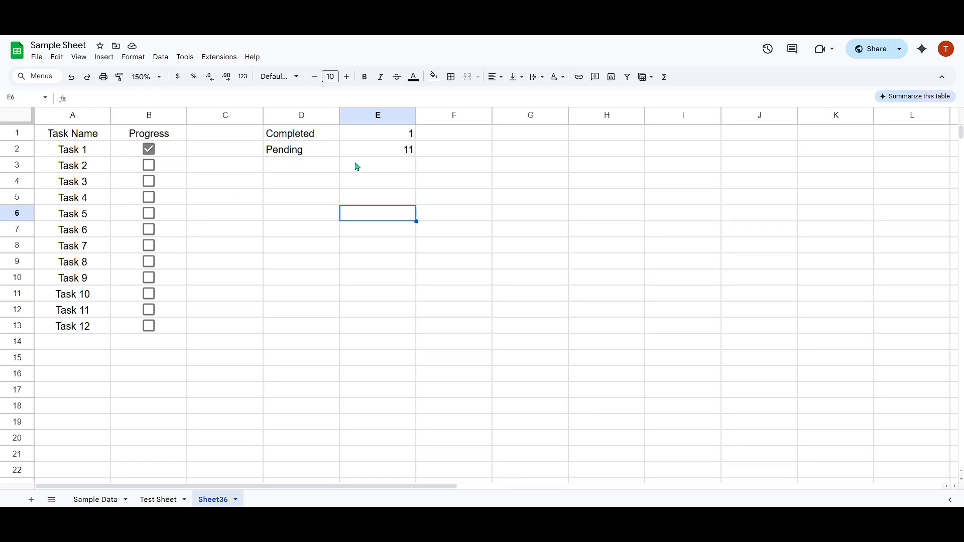
Review the Completed and Pending counts in D1:E2 and the task checklist in A1:B13 that they summarize
click(360, 140)
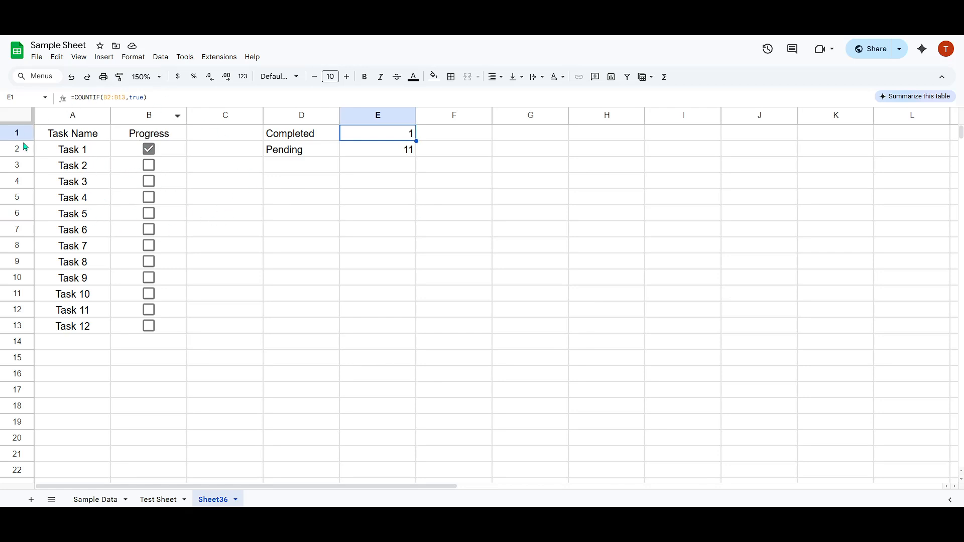
click(304, 139)
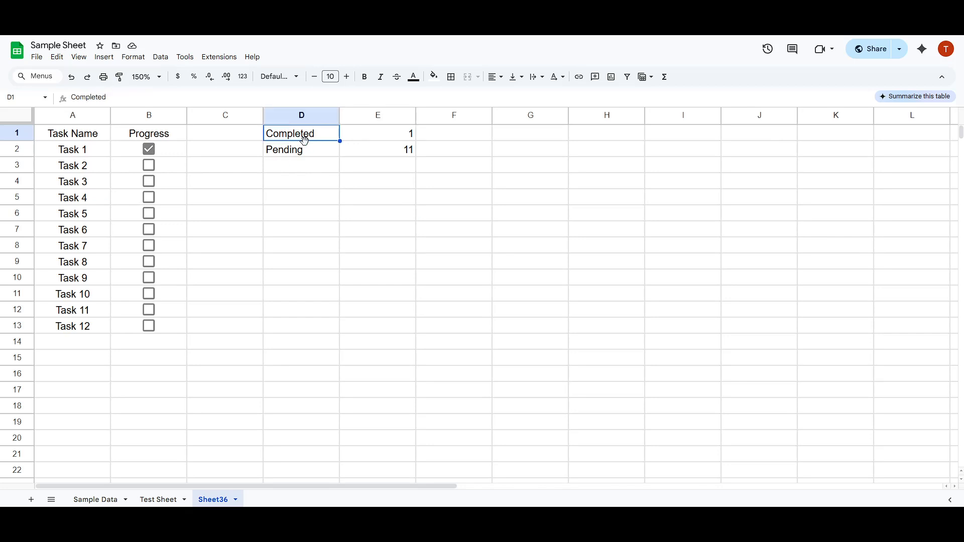
click(311, 149)
click(383, 150)
click(384, 136)
click(311, 133)
drag(86, 141, 139, 332)
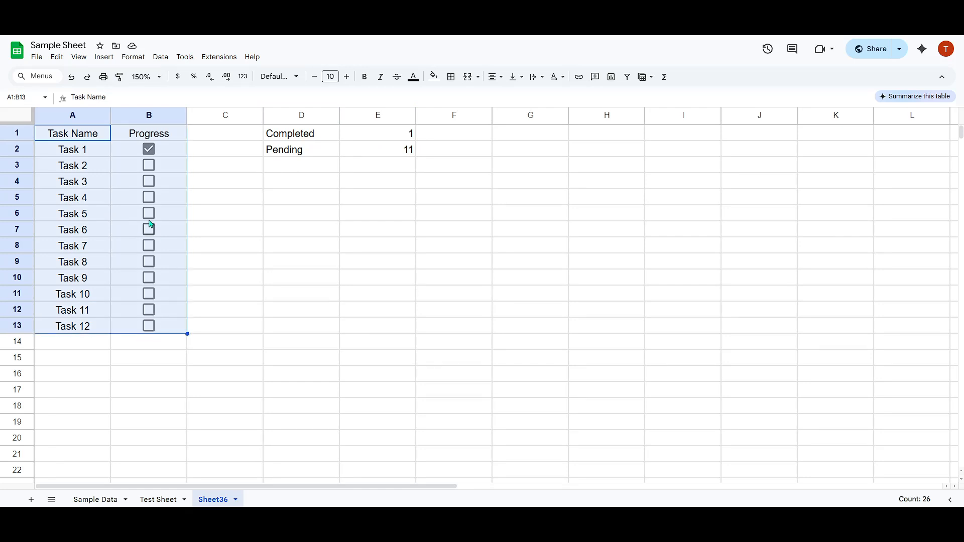
click(272, 199)
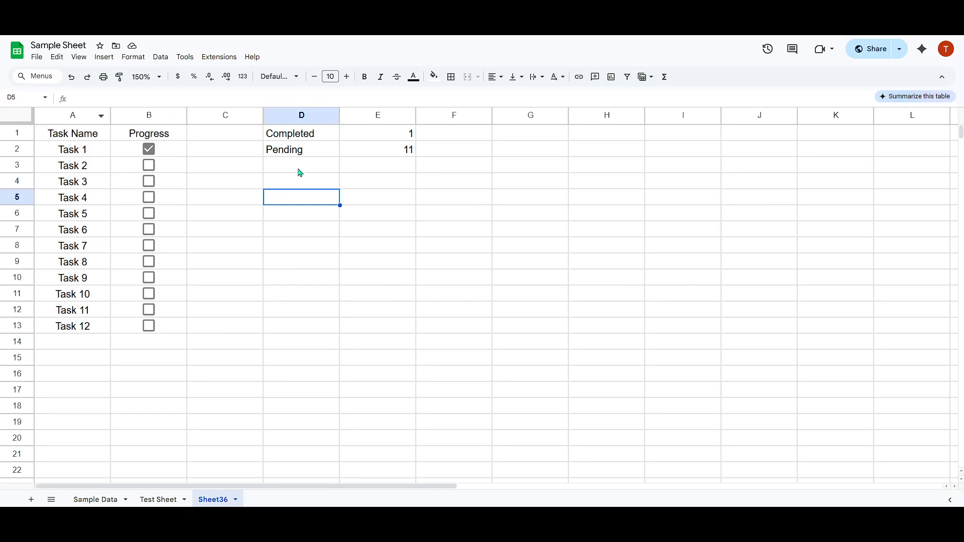
click(306, 139)
click(390, 136)
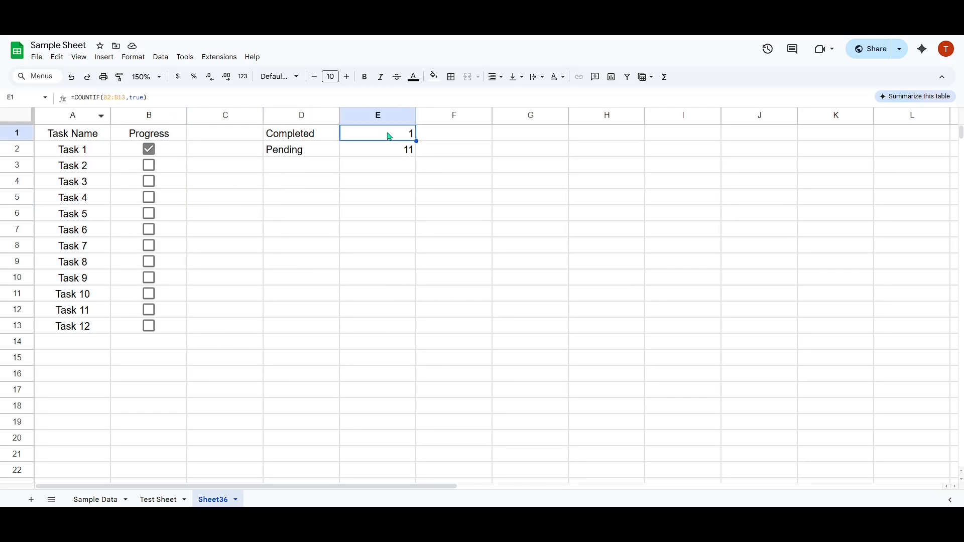
shift+click(389, 146)
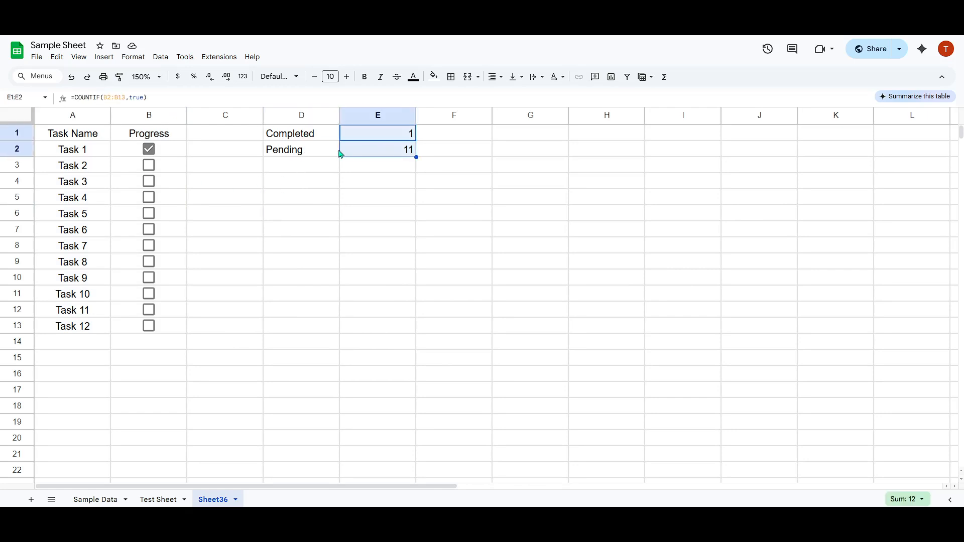
click(388, 138)
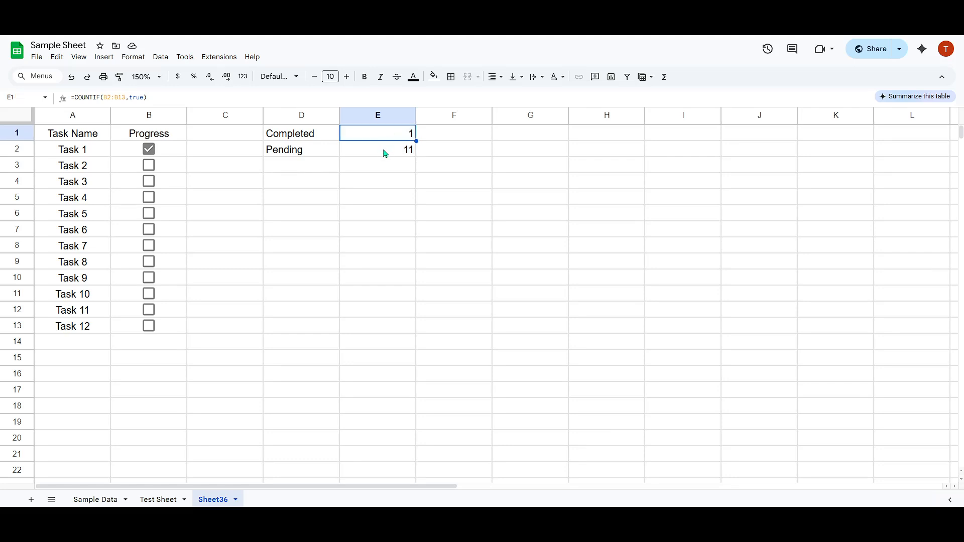
click(386, 153)
Examine the COUNTIF formula in E1, including its range and criterion, without changing it
click(390, 136)
drag(153, 99, 107, 98)
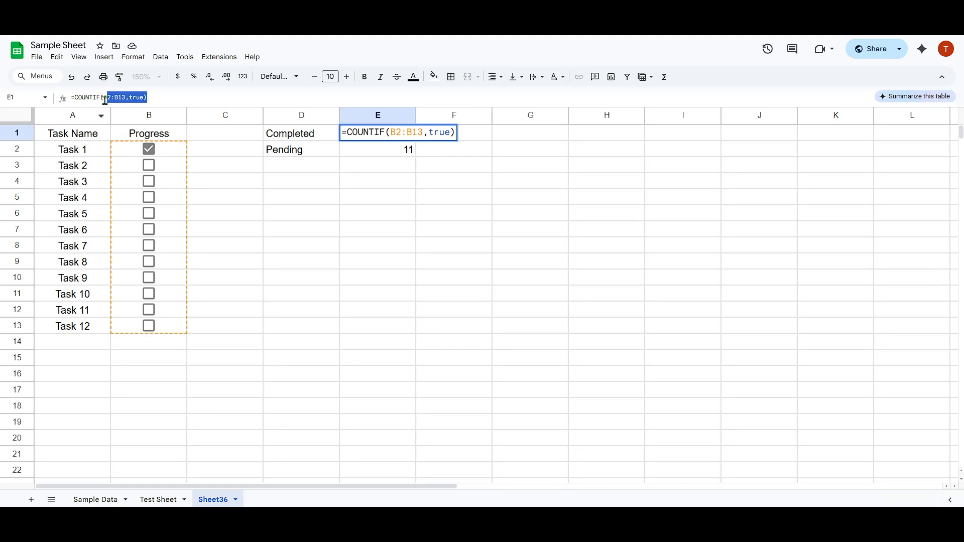
click(101, 102)
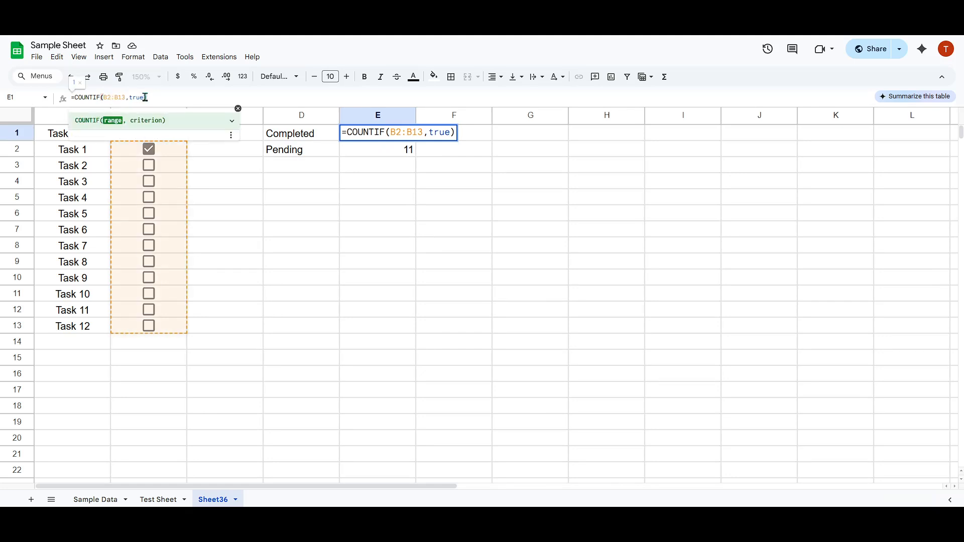
drag(145, 97, 74, 98)
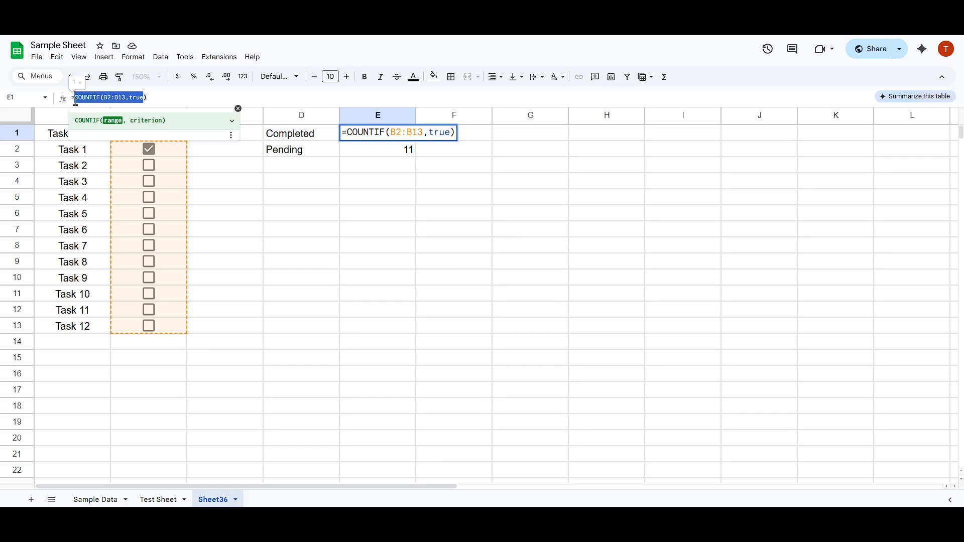
click(114, 98)
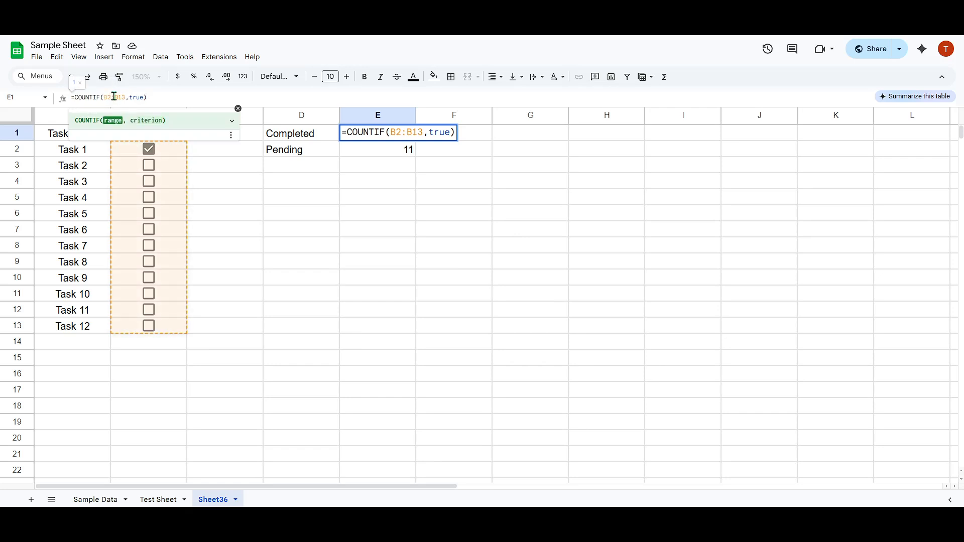
double_click(114, 97)
click(140, 99)
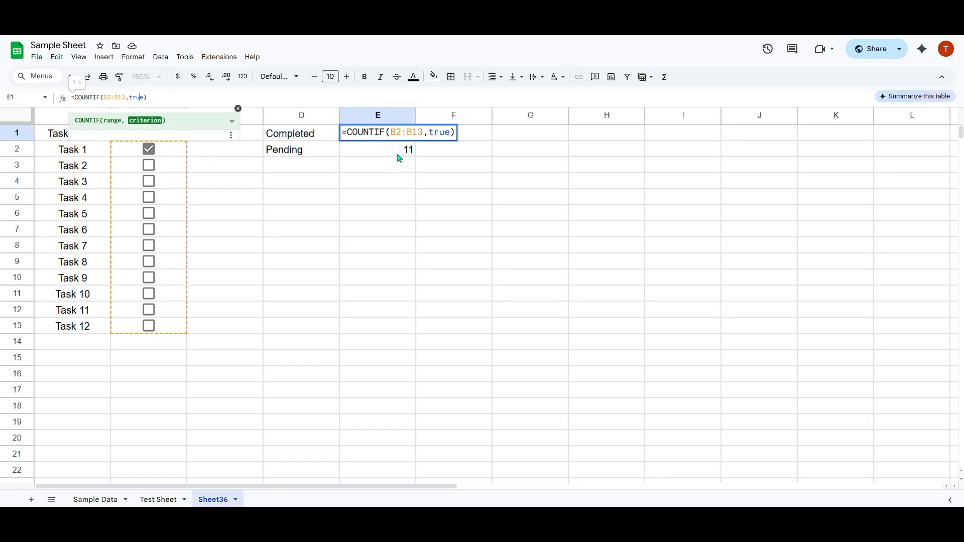
key(Return)
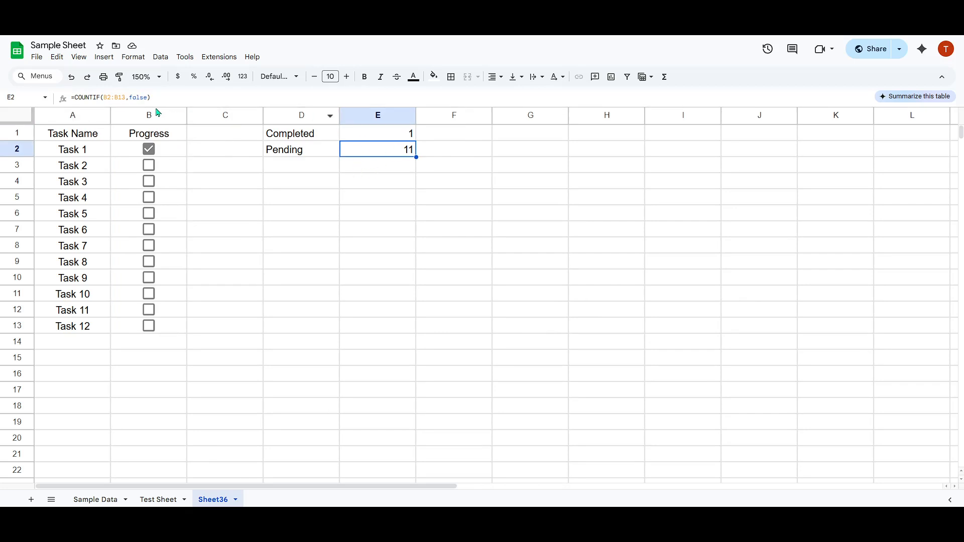
Examine the COUNTIF formula behind the Pending count in E2, leaving it as it is
click(136, 100)
drag(158, 99, 71, 98)
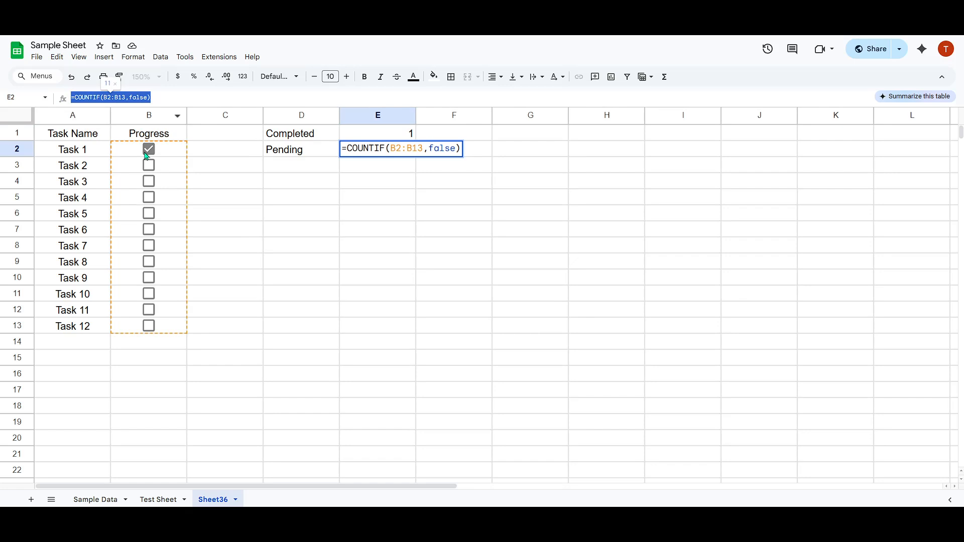
click(169, 99)
click(445, 212)
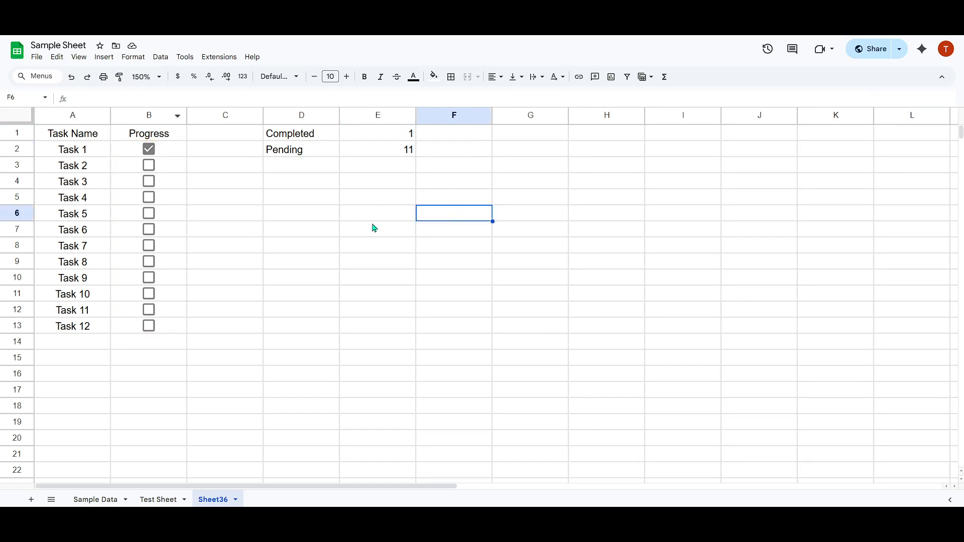
Insert a chart from the Completed and Pending data in D1:E2 and place it just below those cells
click(312, 186)
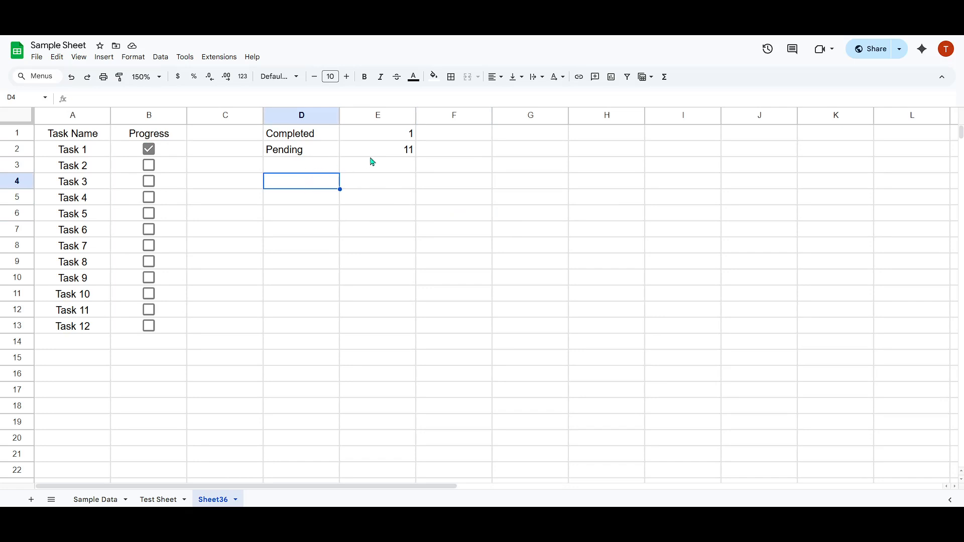
drag(387, 153, 302, 134)
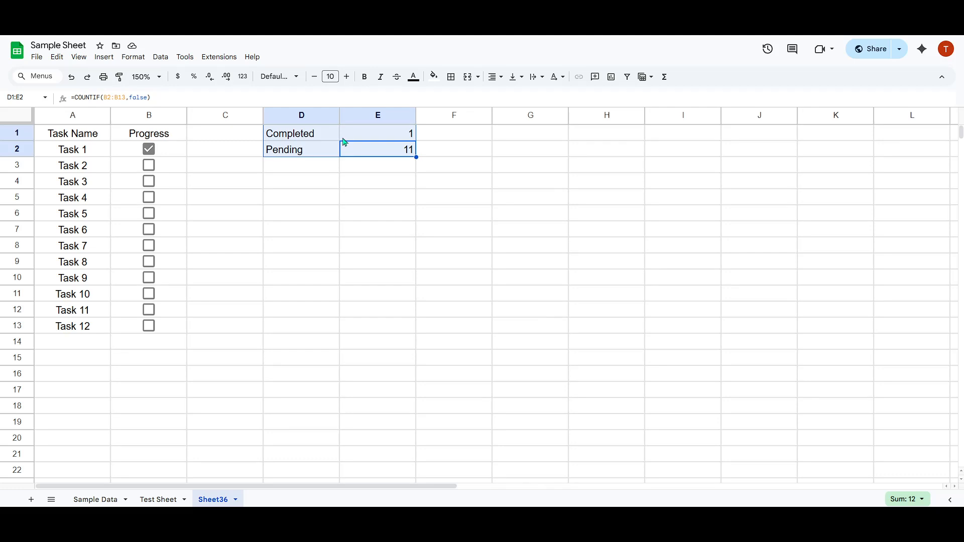
click(380, 156)
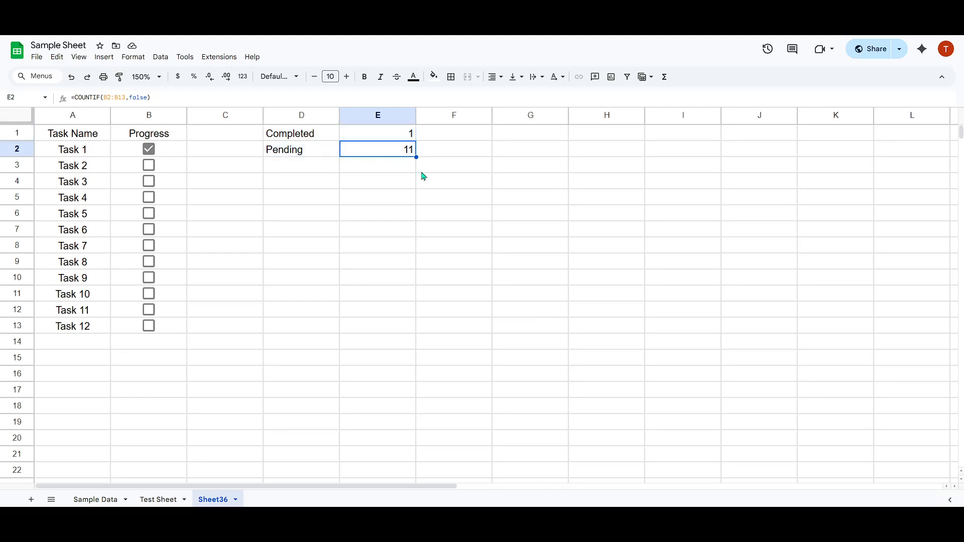
click(423, 172)
drag(381, 152, 303, 135)
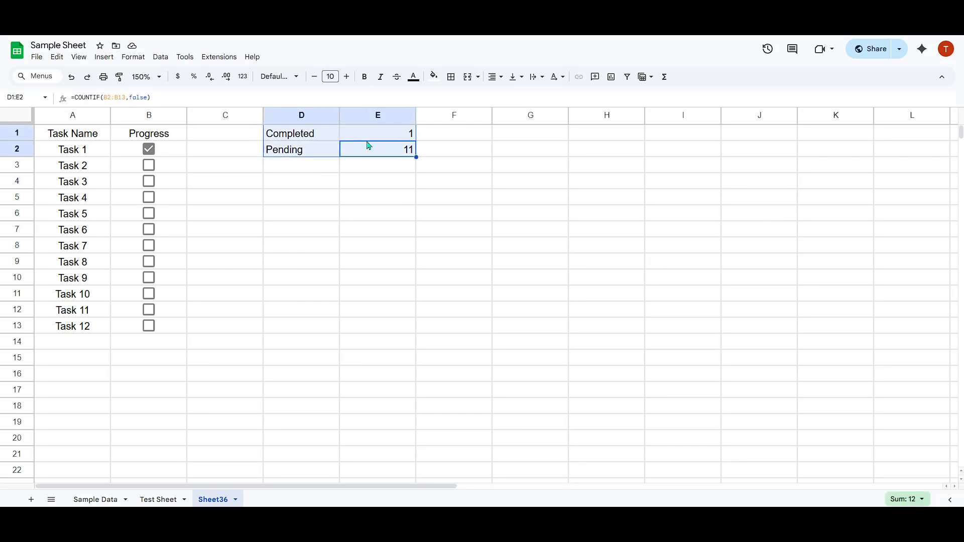
click(106, 58)
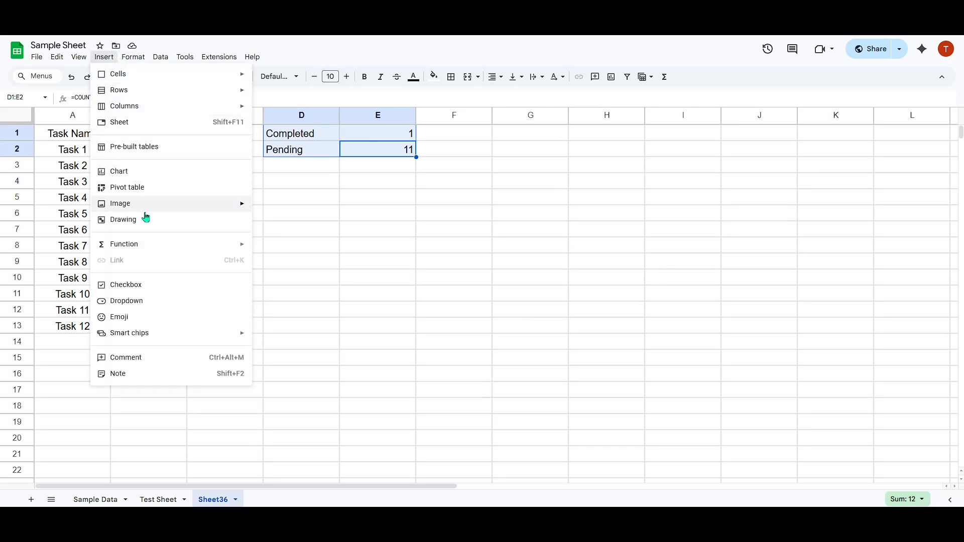
click(135, 174)
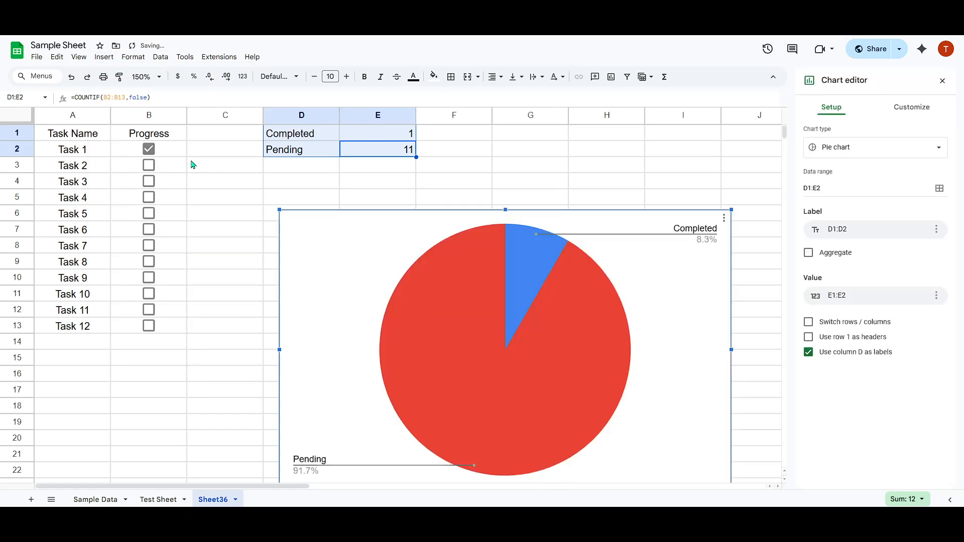
drag(600, 286, 539, 251)
Change the chart type to Doughnut chart and nudge the chart slightly up
click(866, 148)
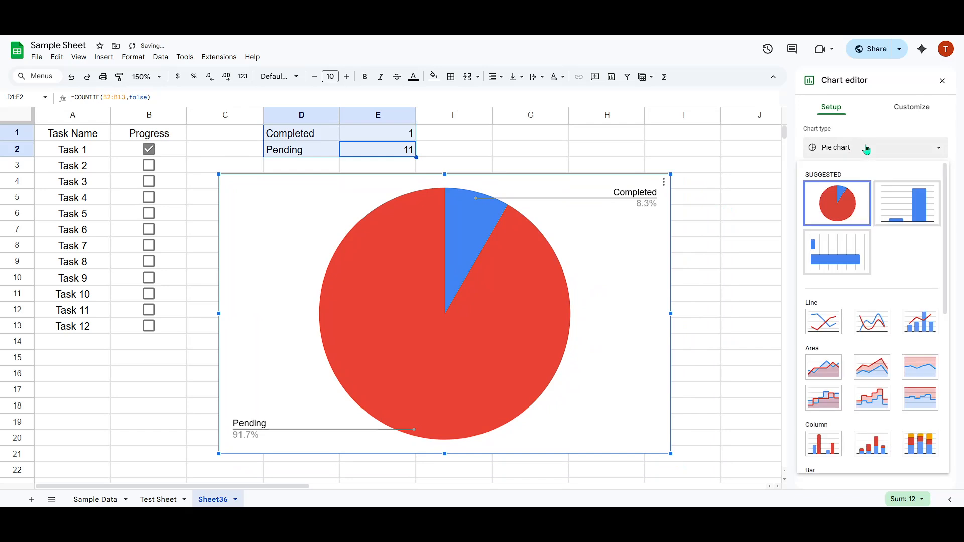
scroll(847, 267, down, 3)
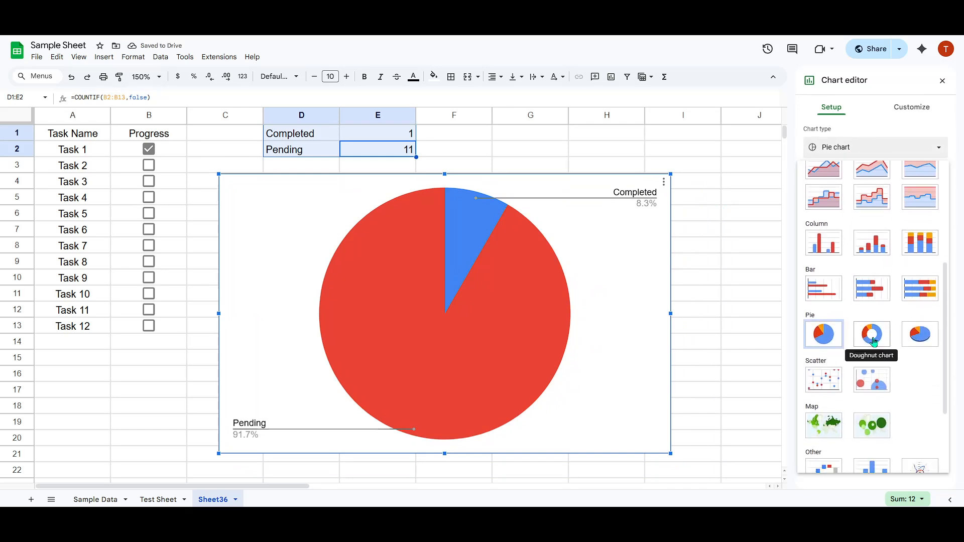
click(859, 329)
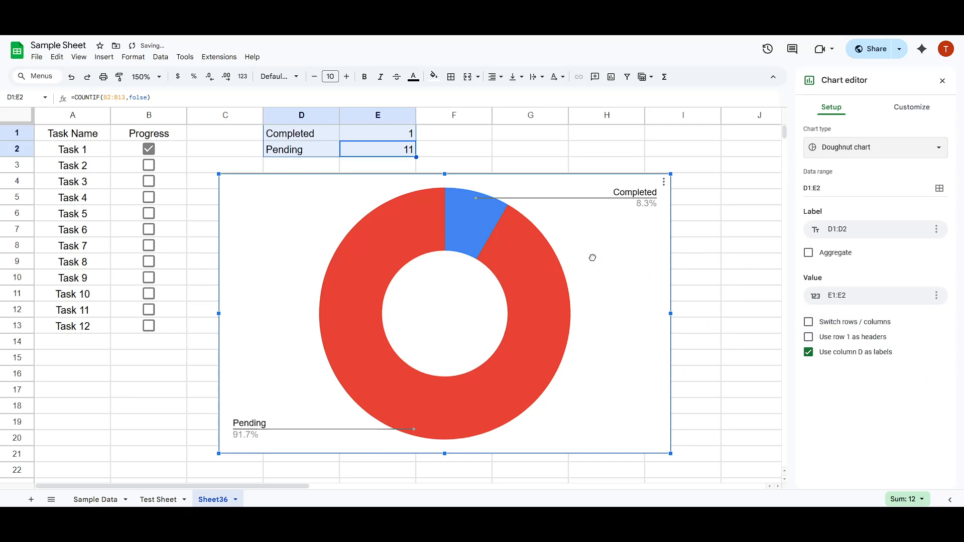
drag(593, 258, 591, 256)
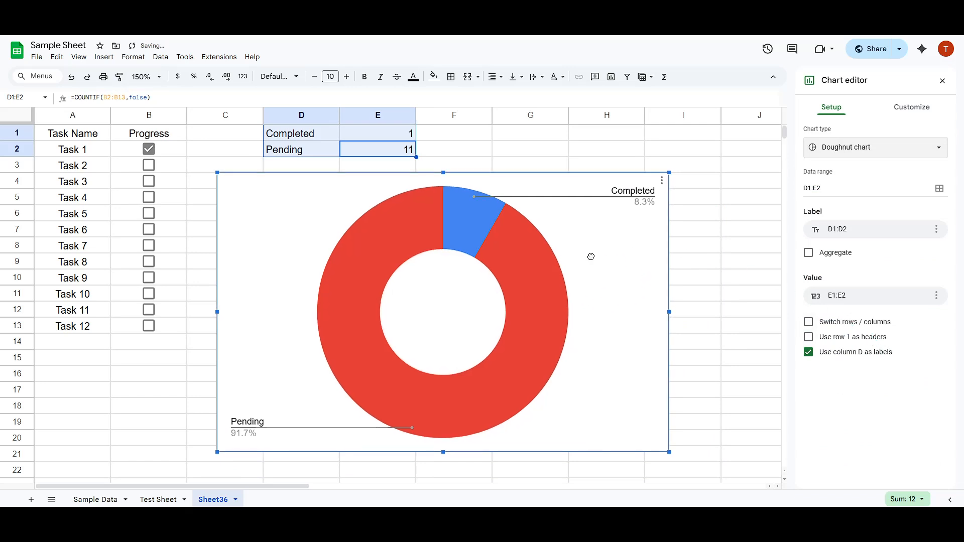
Shrink the doughnut chart to span about columns C to F and rows 3 to 16, below the summary cells
click(909, 110)
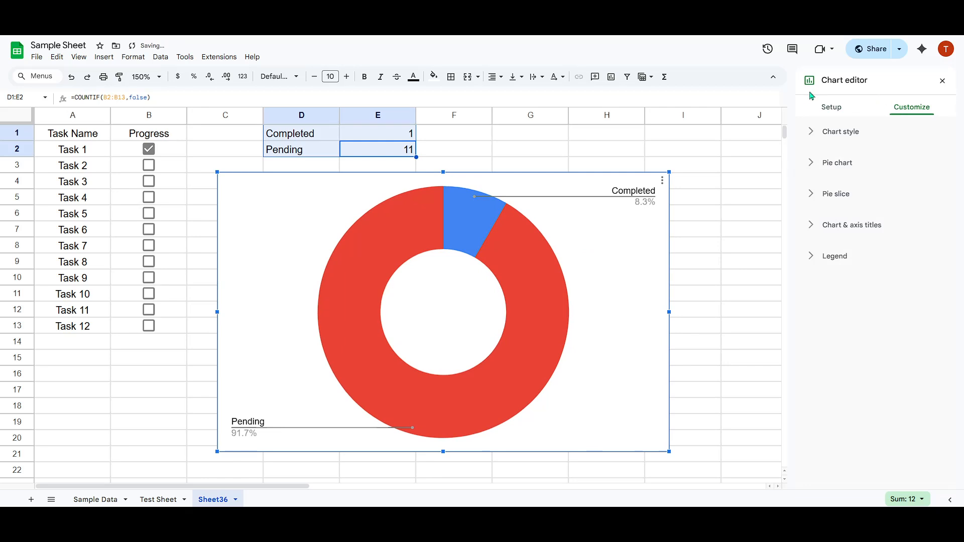
drag(601, 247, 588, 233)
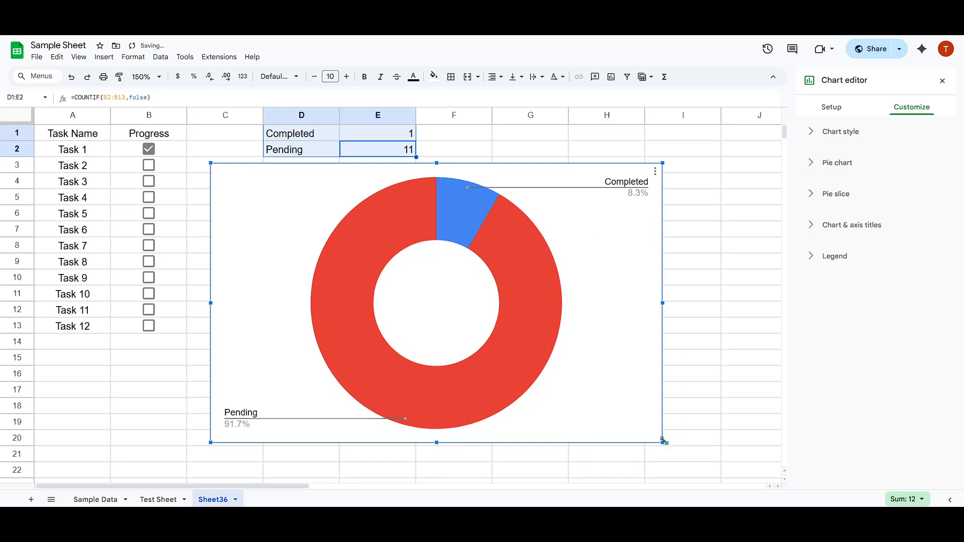
drag(663, 442, 565, 380)
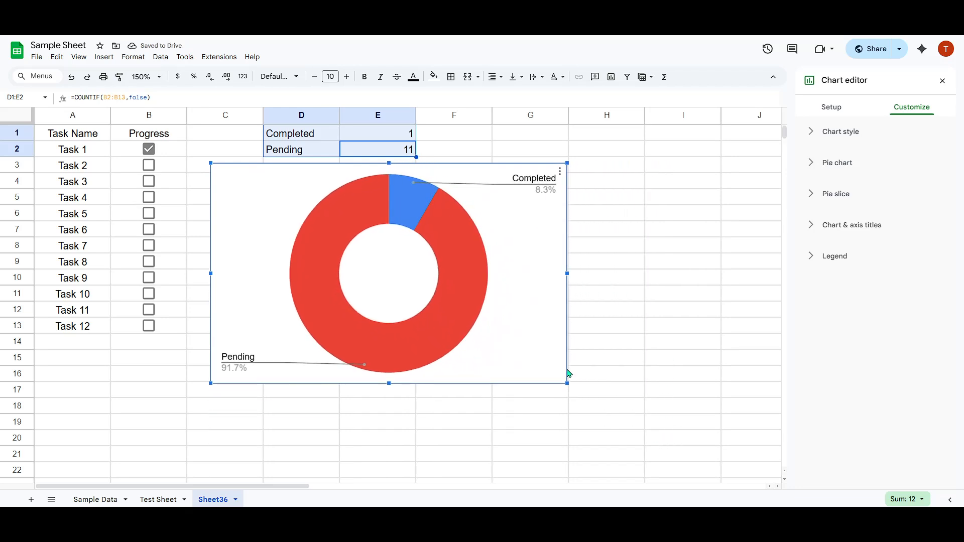
drag(524, 319, 526, 323)
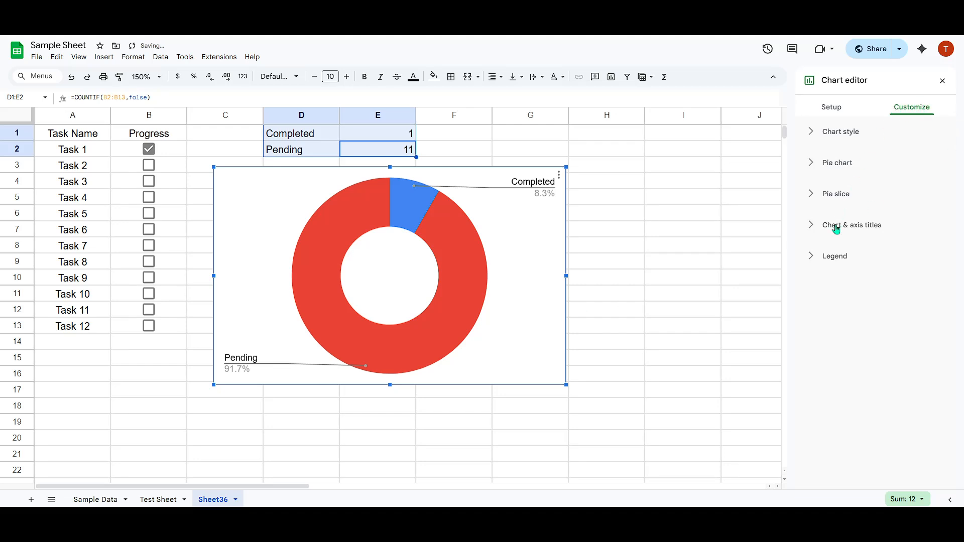
Set the doughnut chart's legend position to None and shift the chart slightly down
click(831, 256)
click(834, 300)
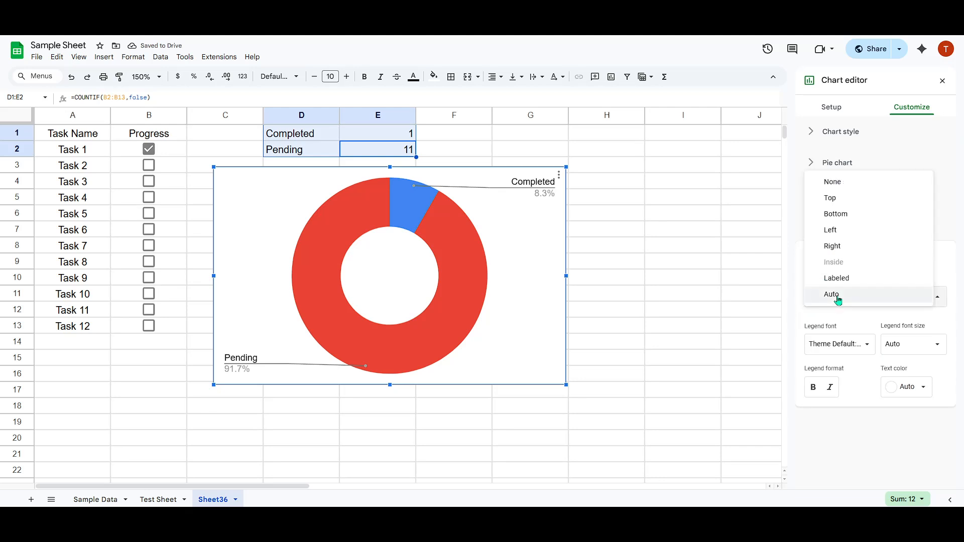
click(855, 188)
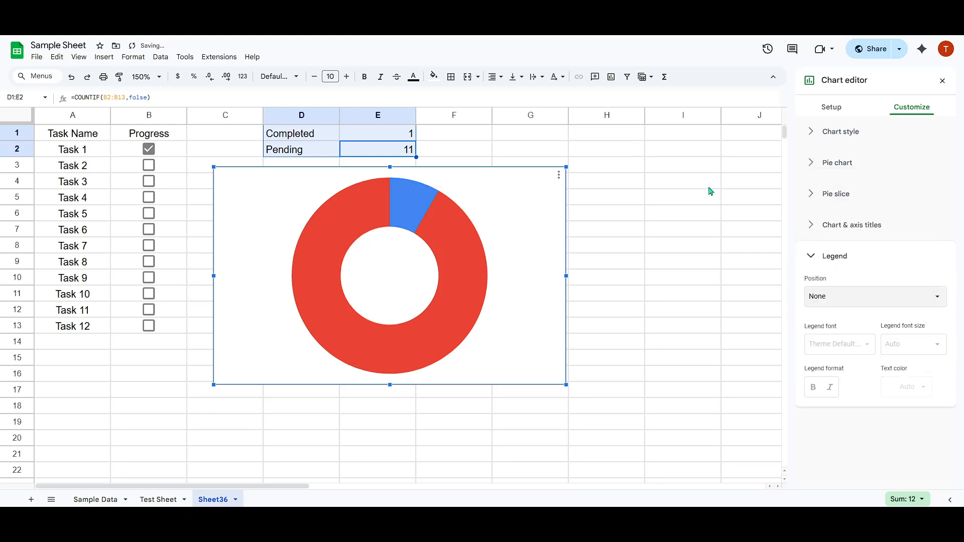
drag(533, 211, 537, 217)
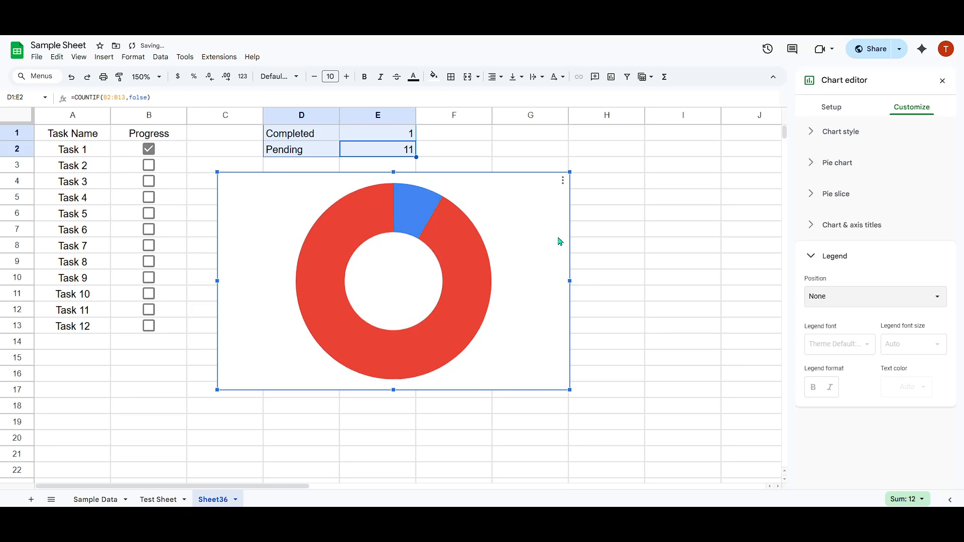
Set the Completed slice's color to bright green in the doughnut chart
click(855, 226)
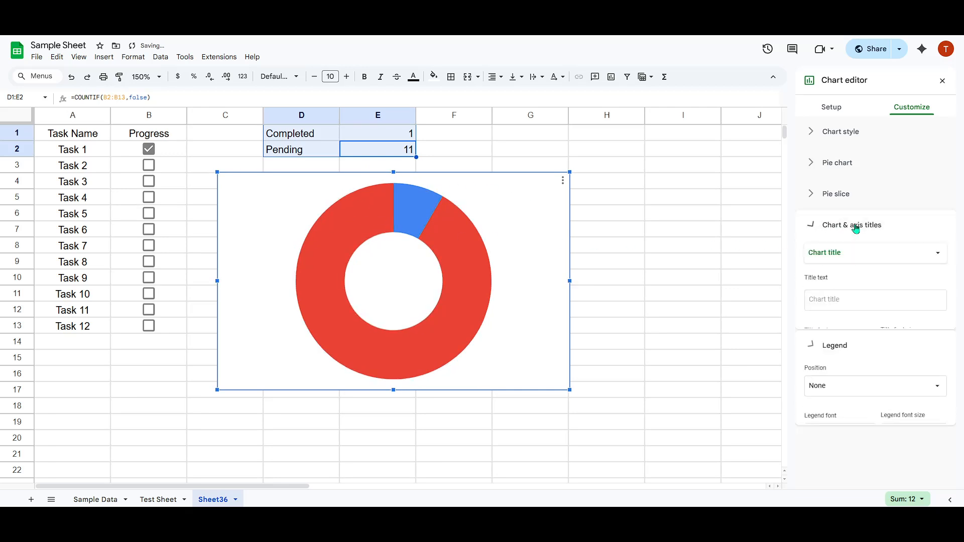
click(847, 194)
click(838, 225)
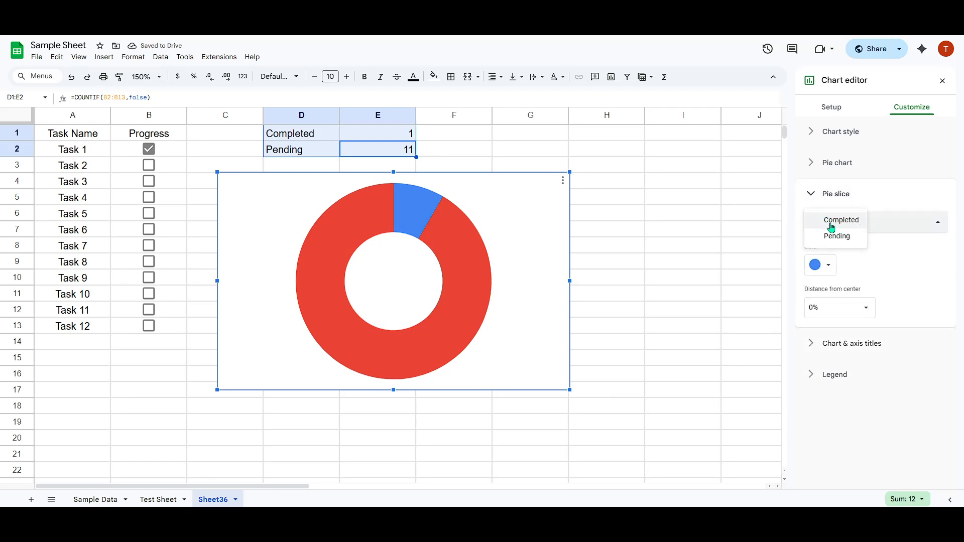
click(830, 224)
click(816, 265)
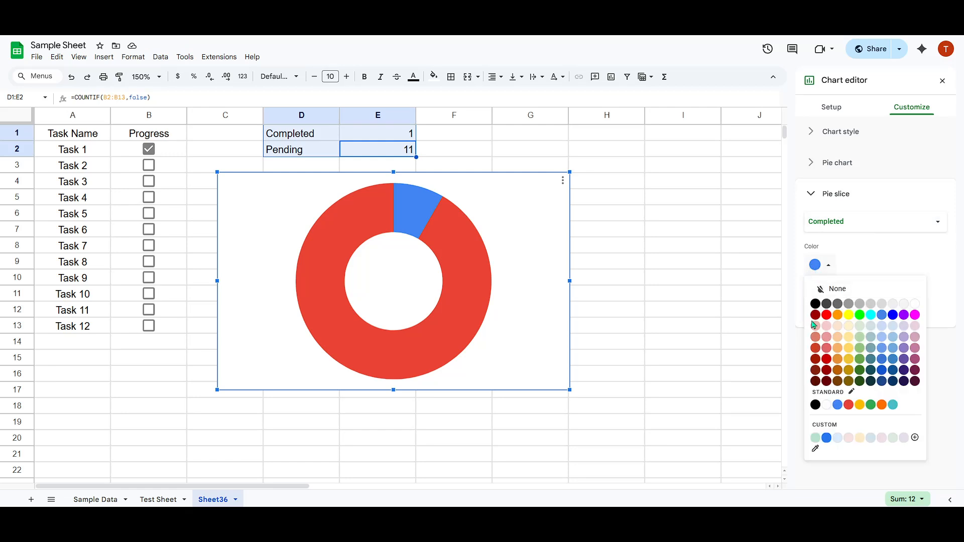
click(861, 316)
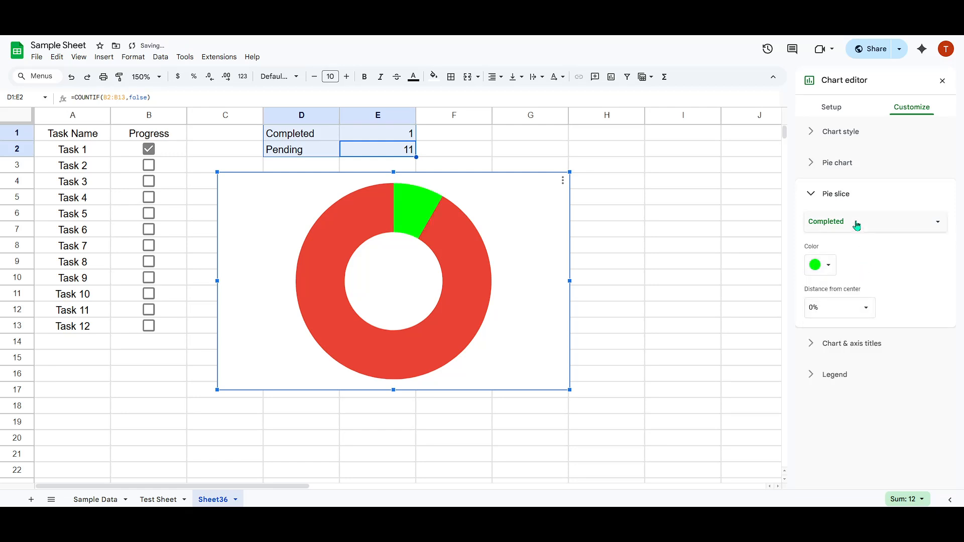
Set the Pending slice's color to white in the doughnut chart
click(854, 222)
click(852, 239)
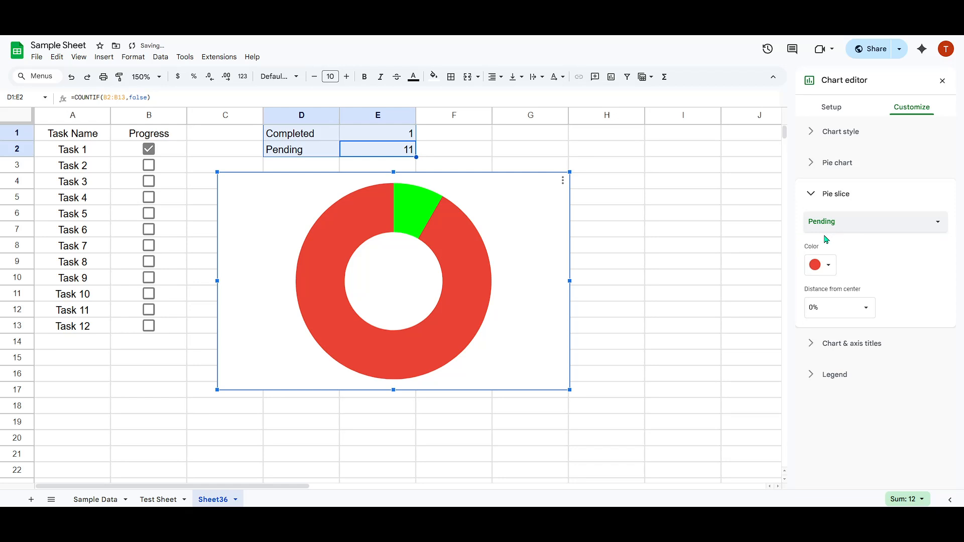
click(814, 269)
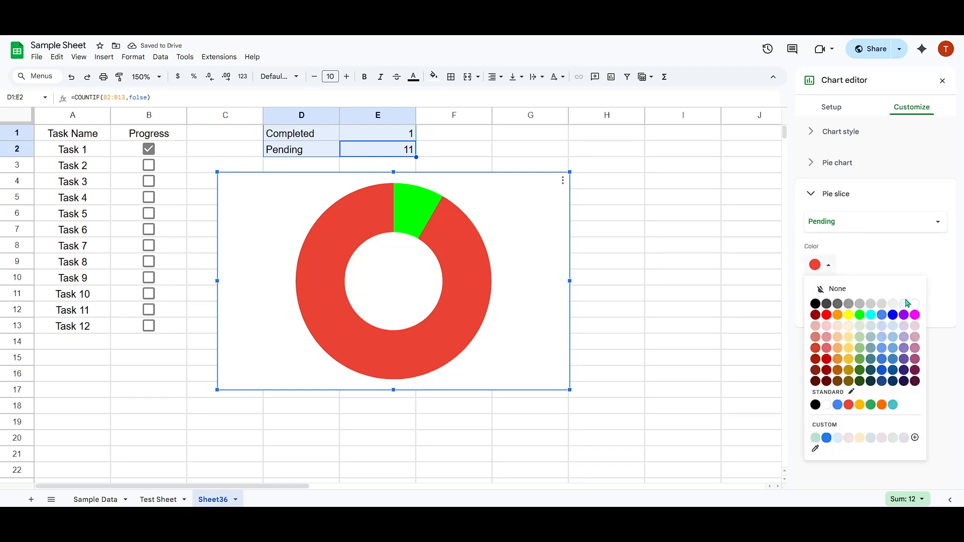
click(915, 304)
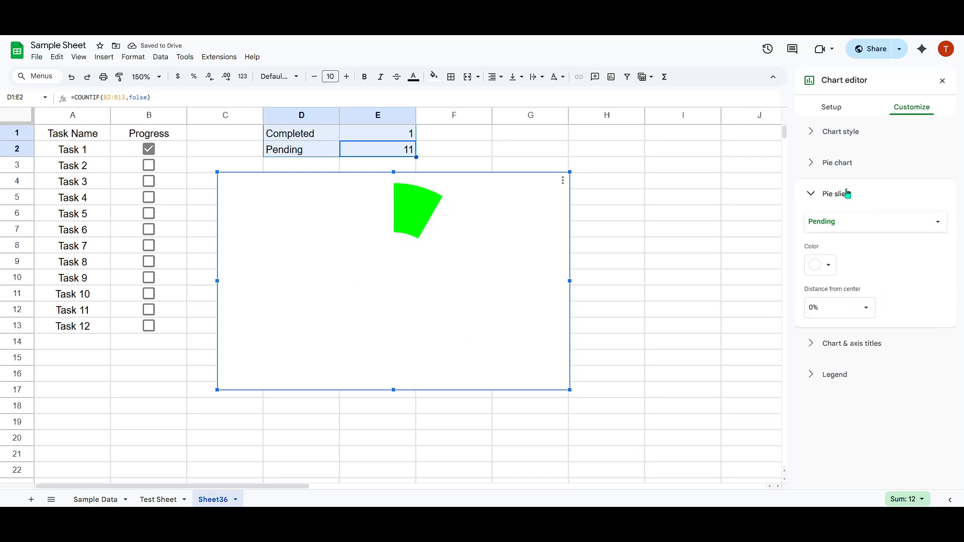
Set the doughnut chart's hole size to 75%
click(838, 161)
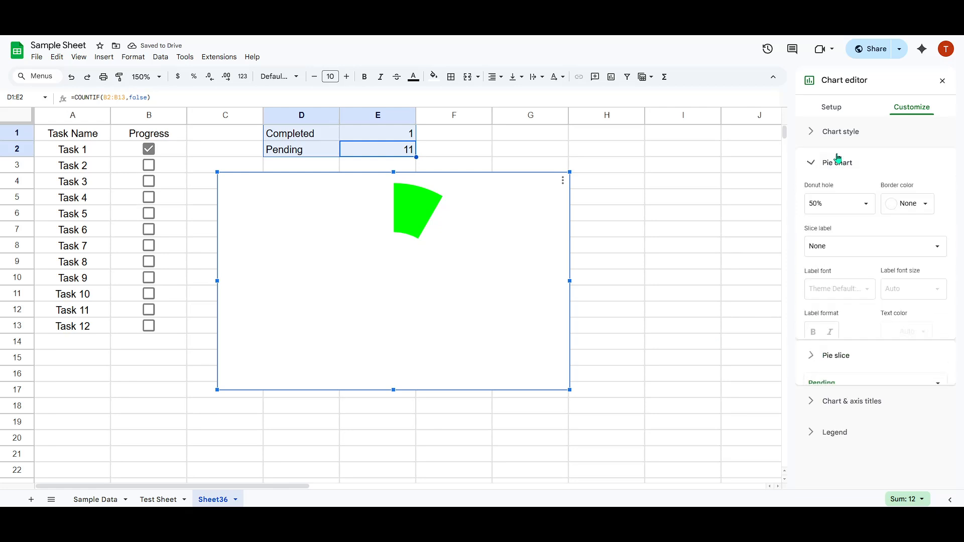
click(853, 205)
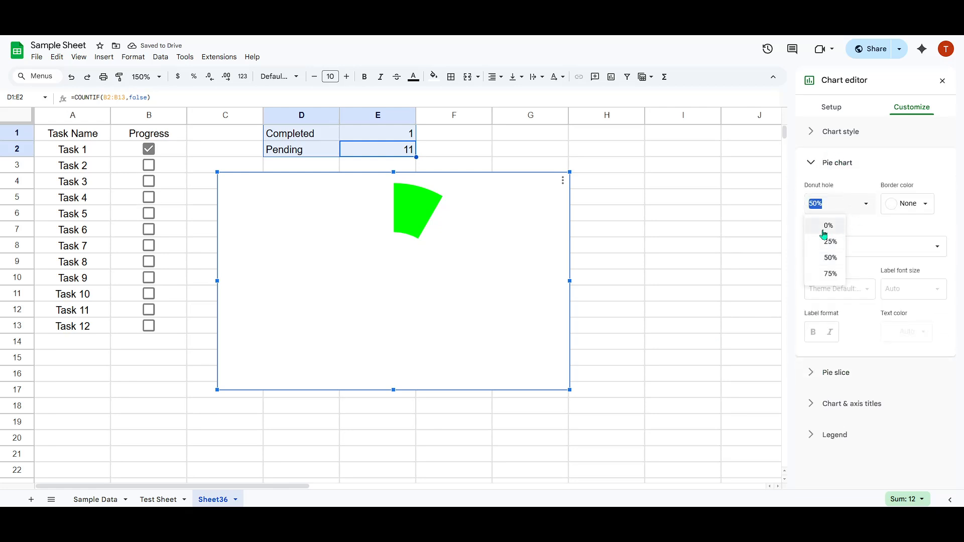
click(826, 274)
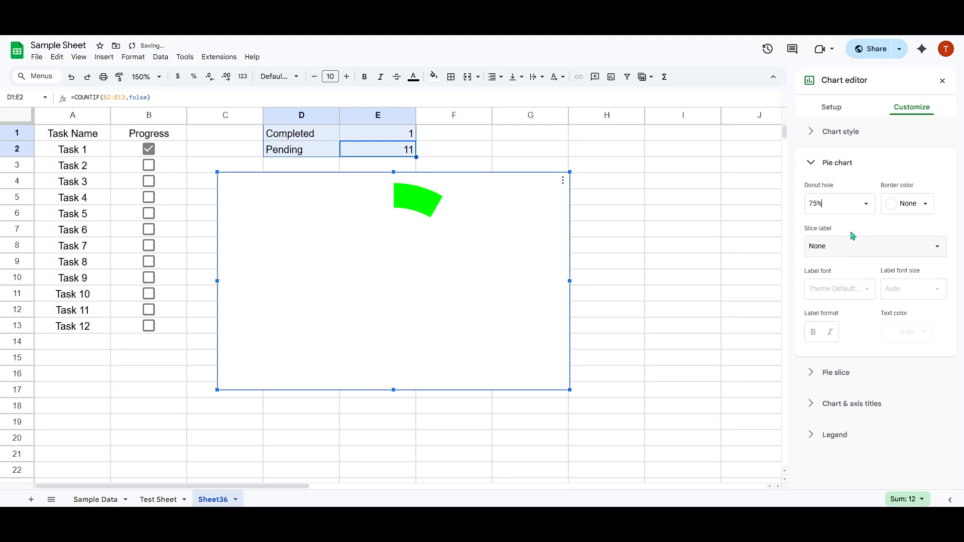
Set the border color of the doughnut slices to black and nudge the chart slightly up and left
click(926, 213)
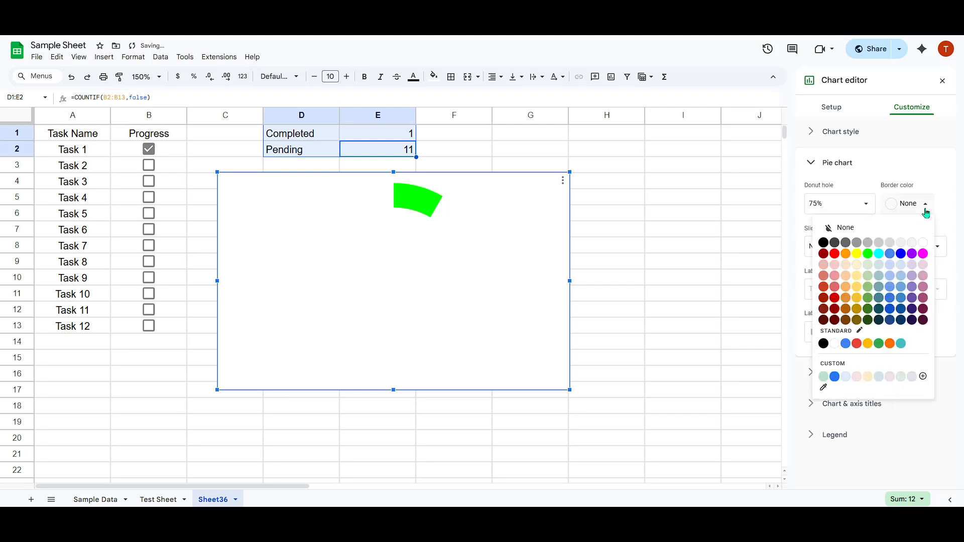
click(824, 242)
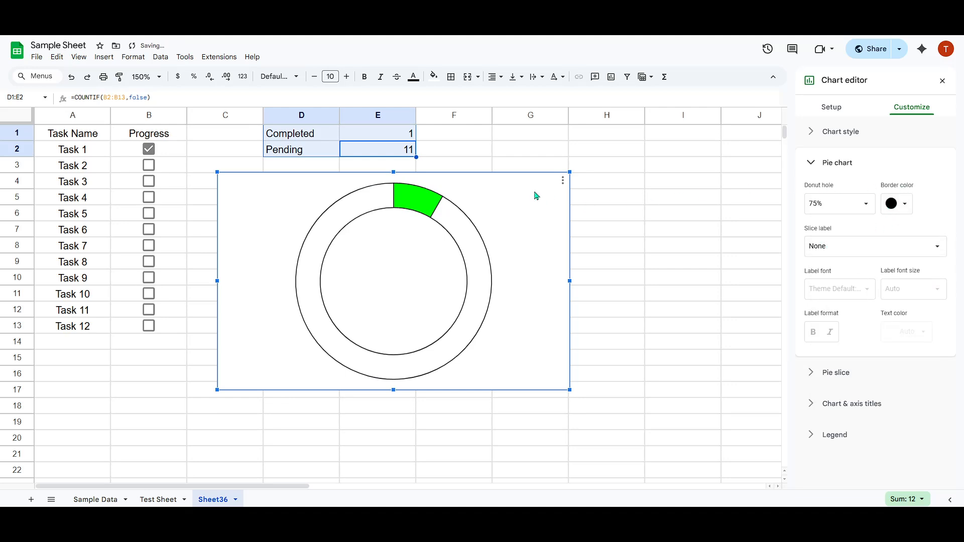
mouse_move(536, 195)
mouse_down()
mouse_move(536, 179)
mouse_move(533, 190)
mouse_up()
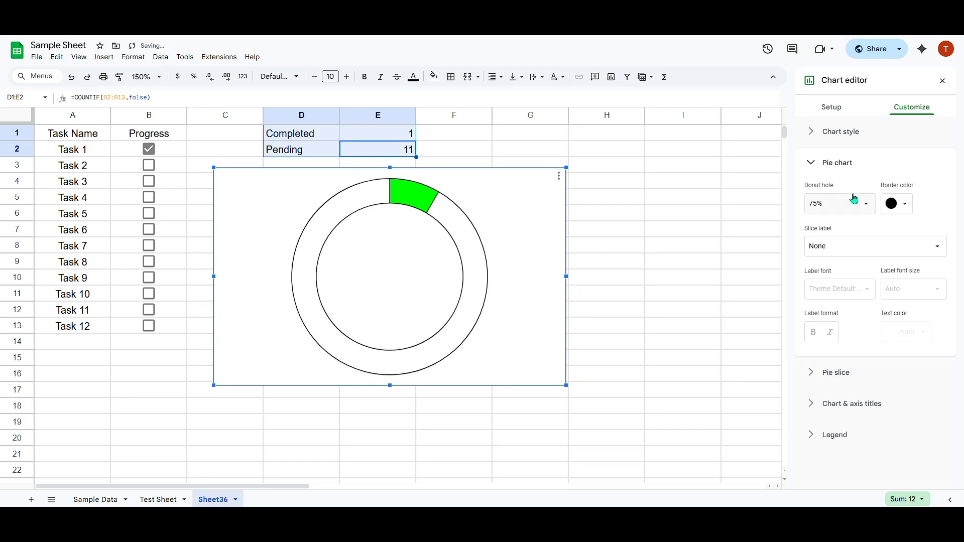
Set the chart's background color to None
click(840, 136)
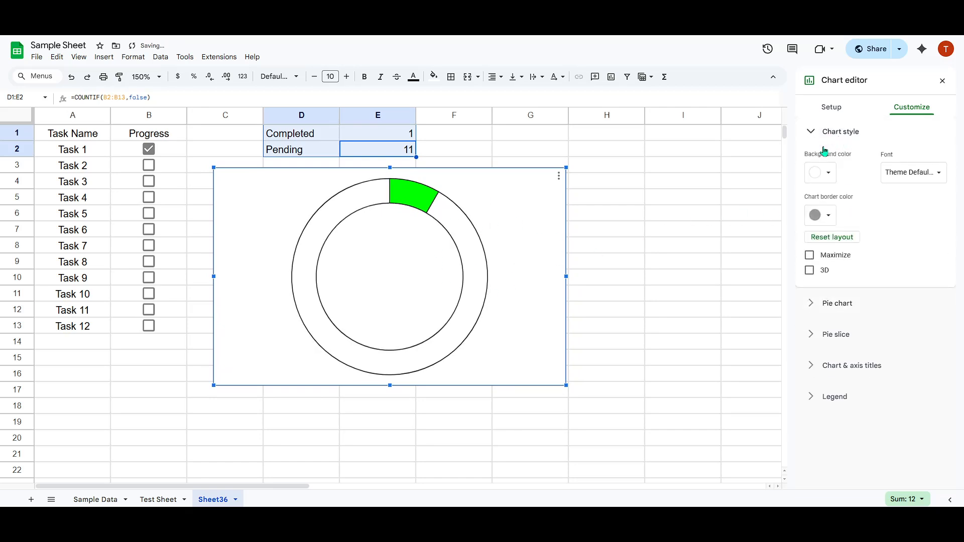
click(827, 174)
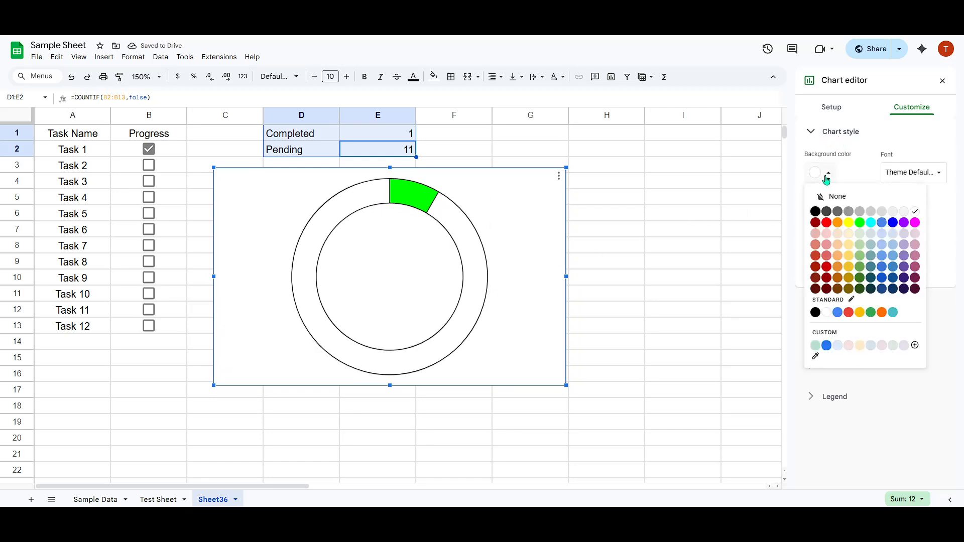
click(826, 201)
Narrow the chart around the ring and place it across columns C to F, rows 3 to 16, then deselect it
drag(503, 234, 467, 233)
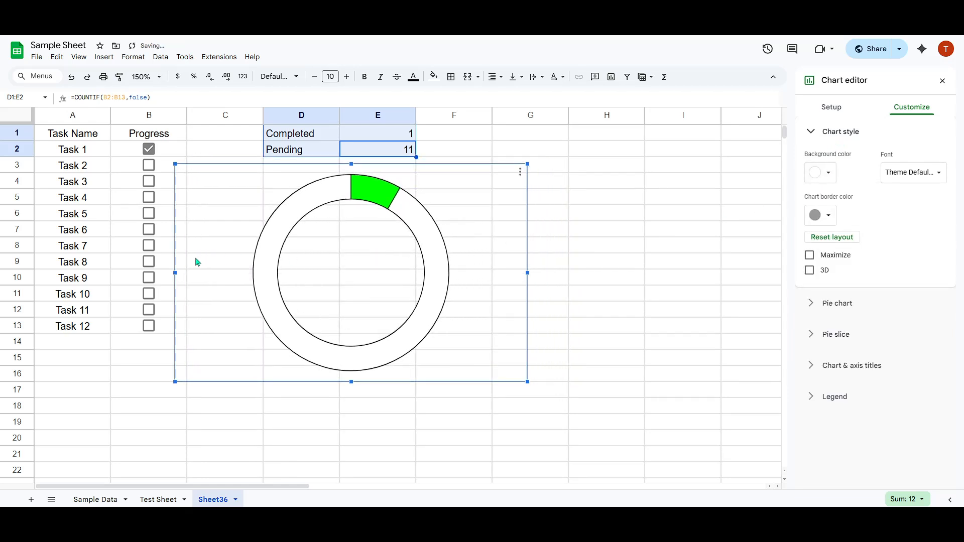
drag(177, 272, 274, 276)
drag(498, 210, 426, 207)
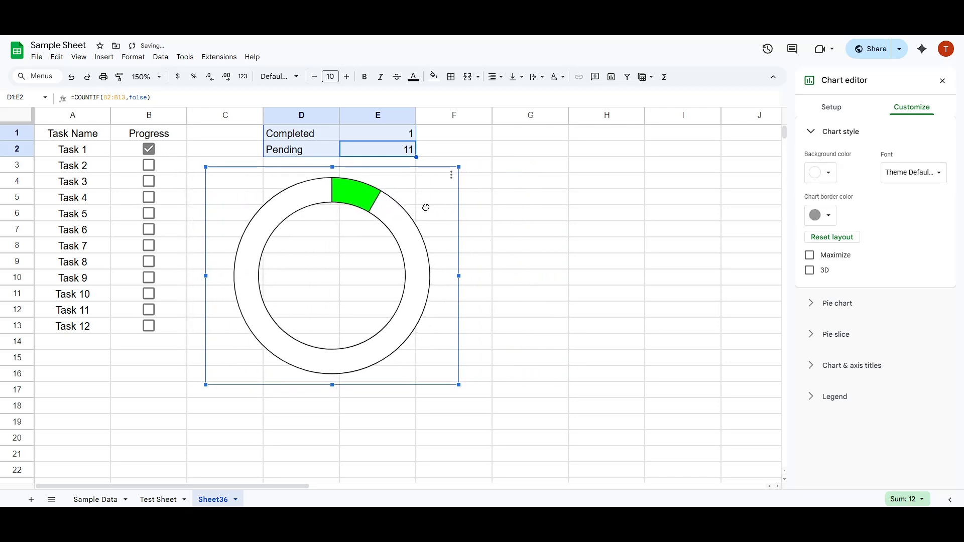
click(573, 201)
Tick the Progress checkboxes of Task 2 to Task 5, and of Task 12 back up to Task 6
click(149, 166)
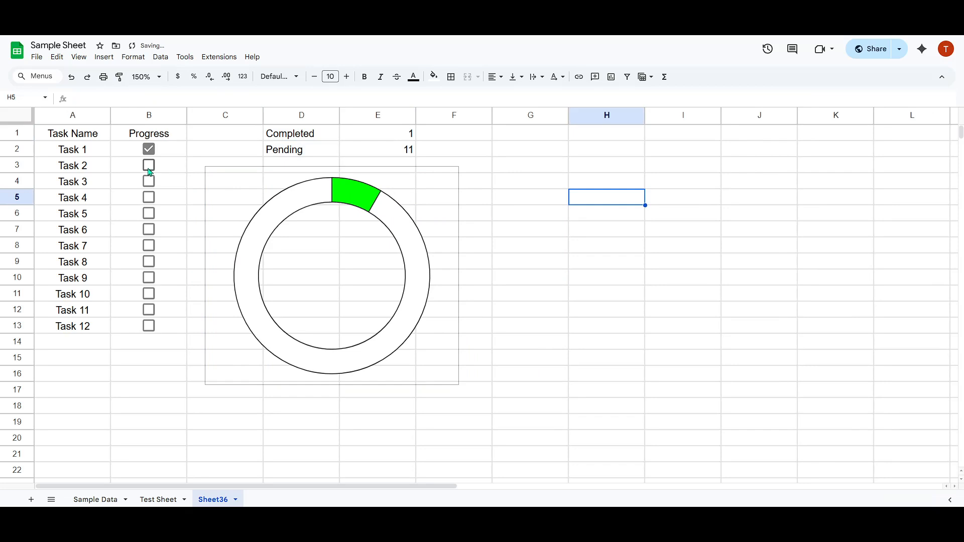
click(149, 182)
click(149, 198)
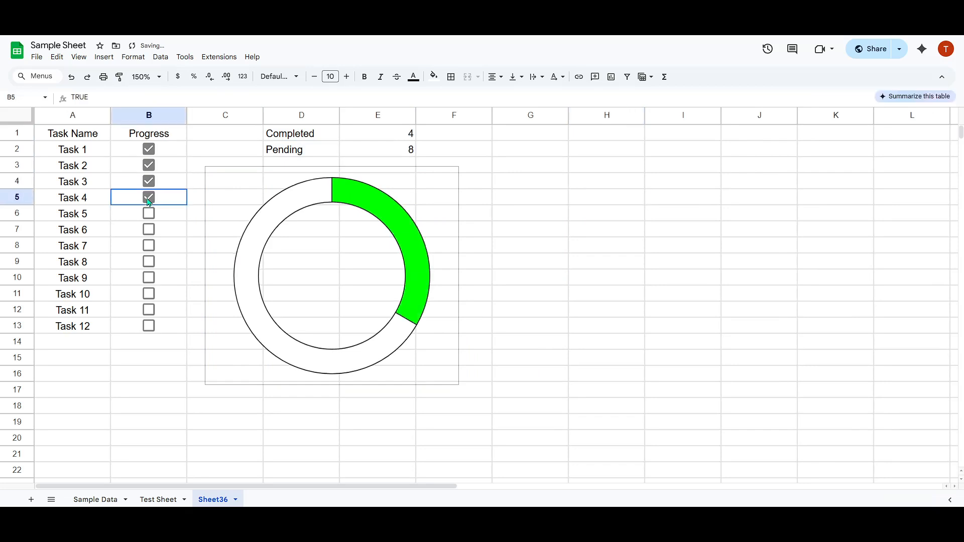
click(149, 214)
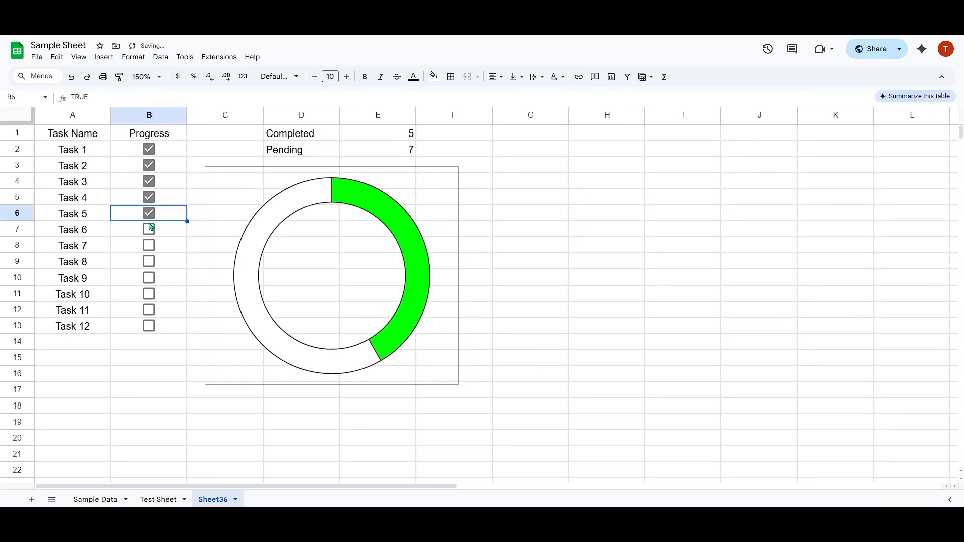
click(149, 326)
click(147, 310)
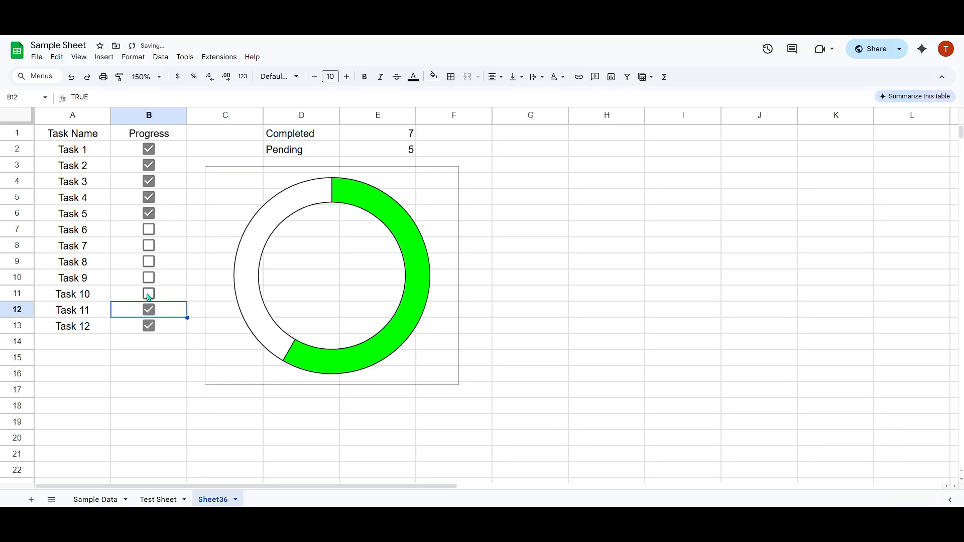
click(148, 295)
click(148, 280)
click(148, 262)
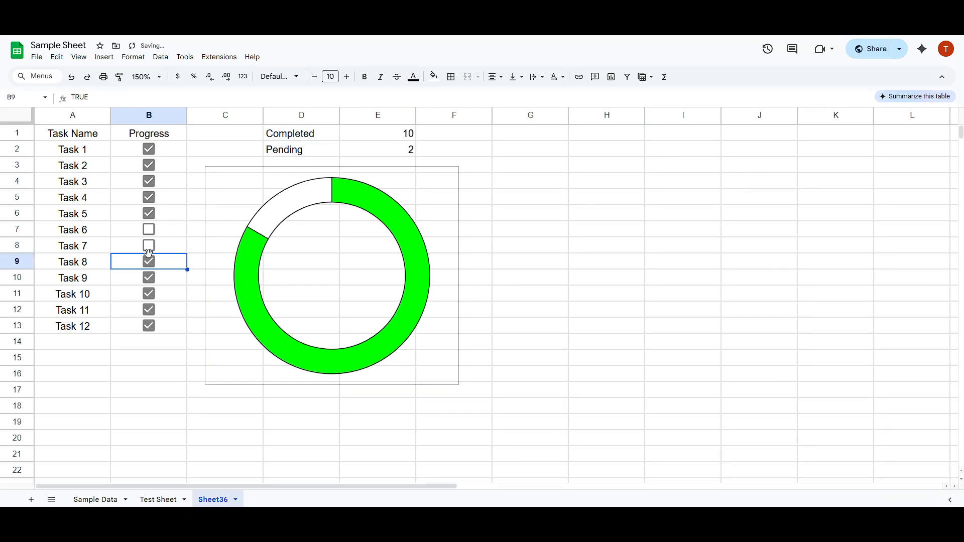
click(149, 246)
click(148, 230)
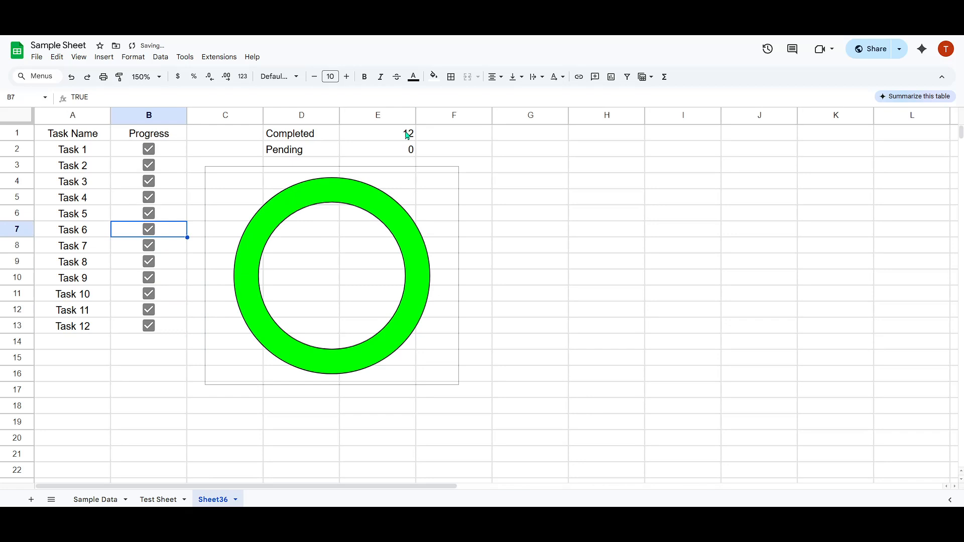
Untick the Progress checkboxes of Task 6, Task 5 and Task 2
click(149, 229)
click(149, 214)
click(149, 166)
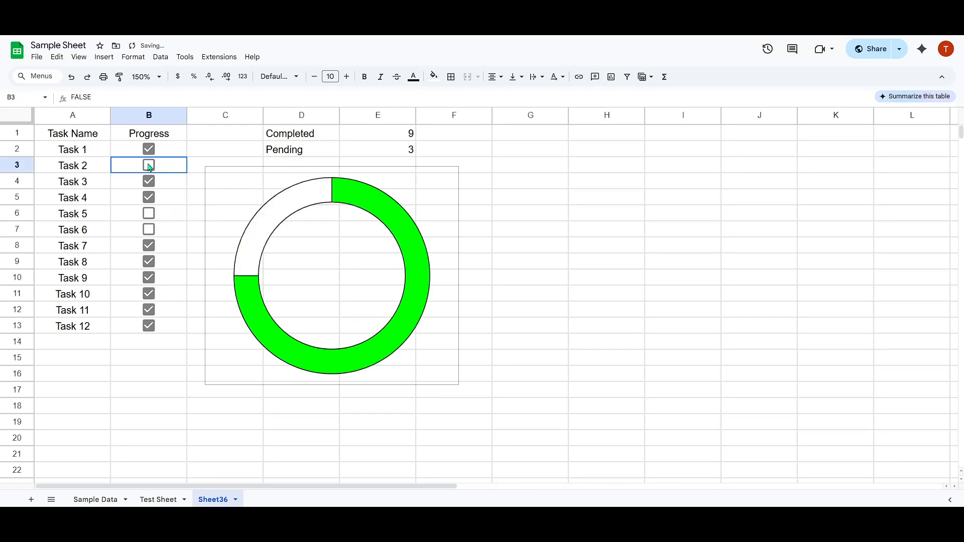